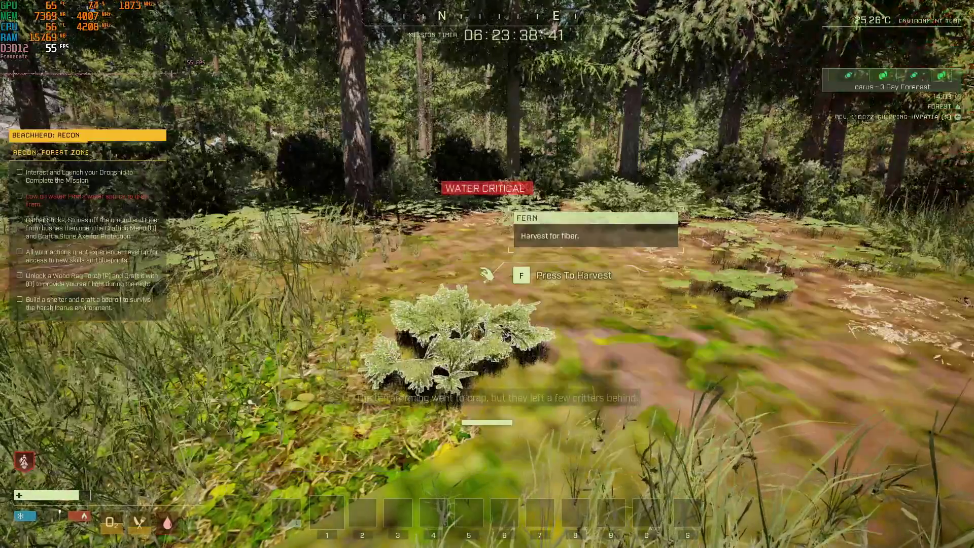
key(f)
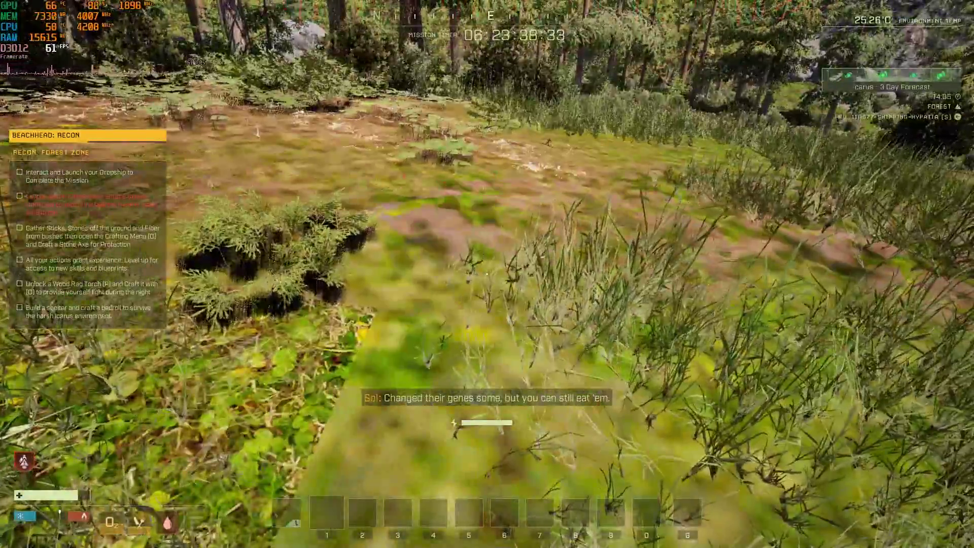
Open the display settings from the game and set the LOD Bias to 0.8.
key(Escape)
click(854, 457)
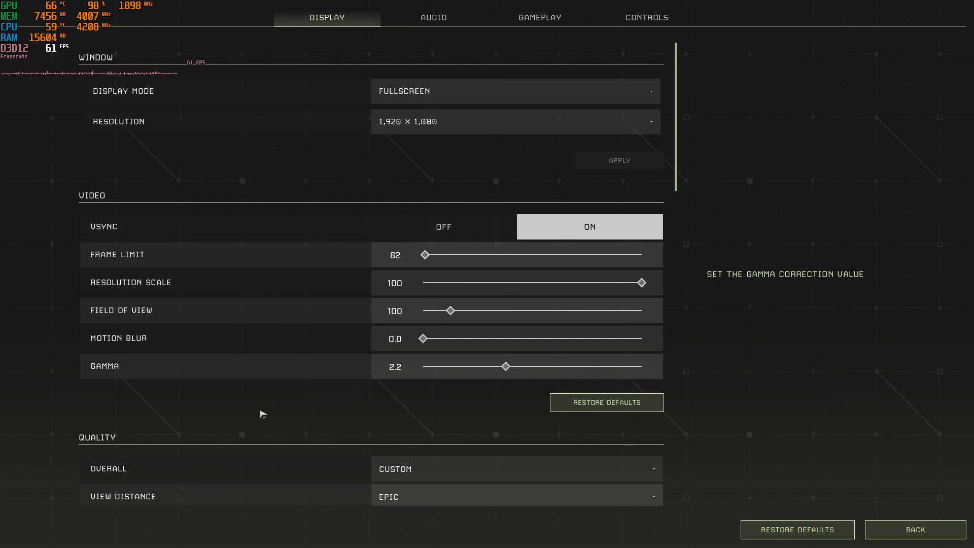
scroll(274, 416, down, 2)
scroll(276, 413, down, 5)
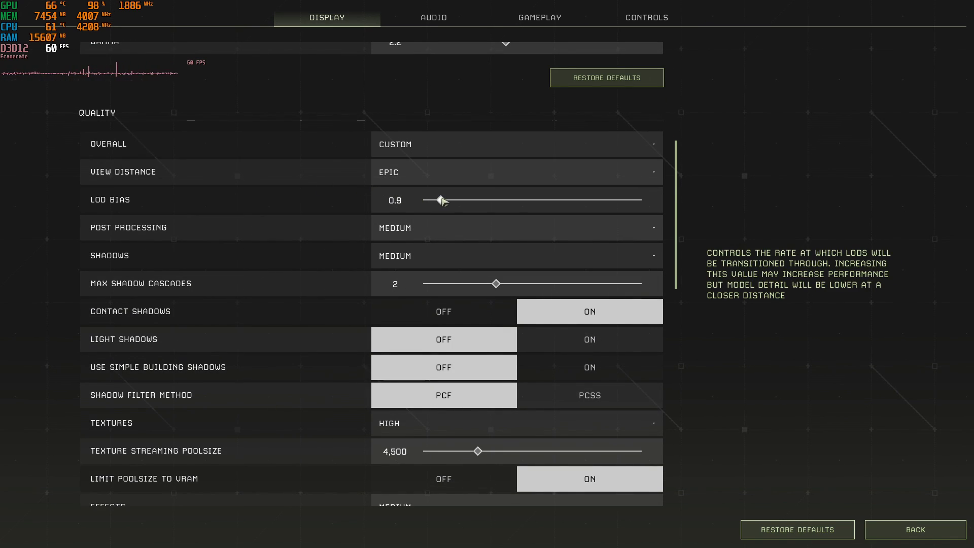
drag(441, 200, 442, 200)
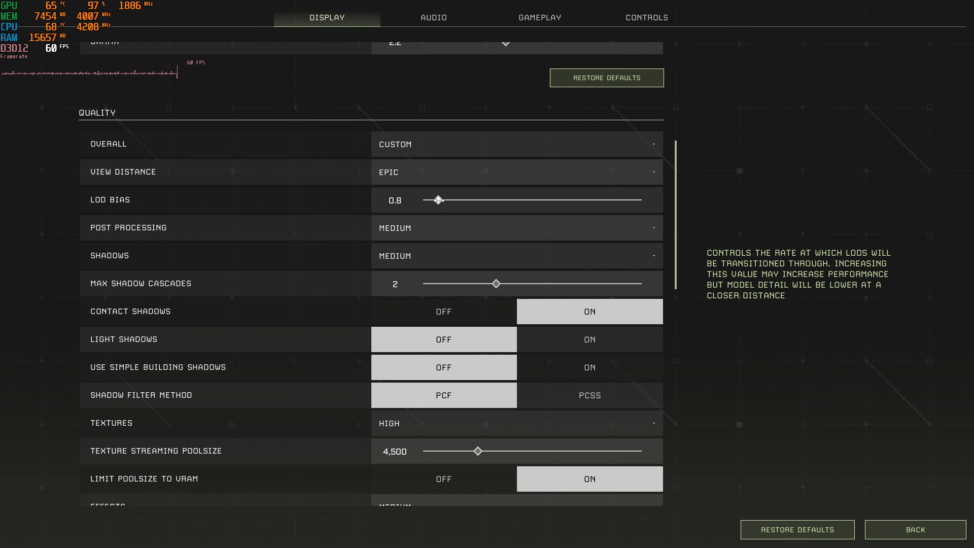
Look over the shadow, texture and foliage quality settings, and return to the game.
scroll(294, 341, down, 4)
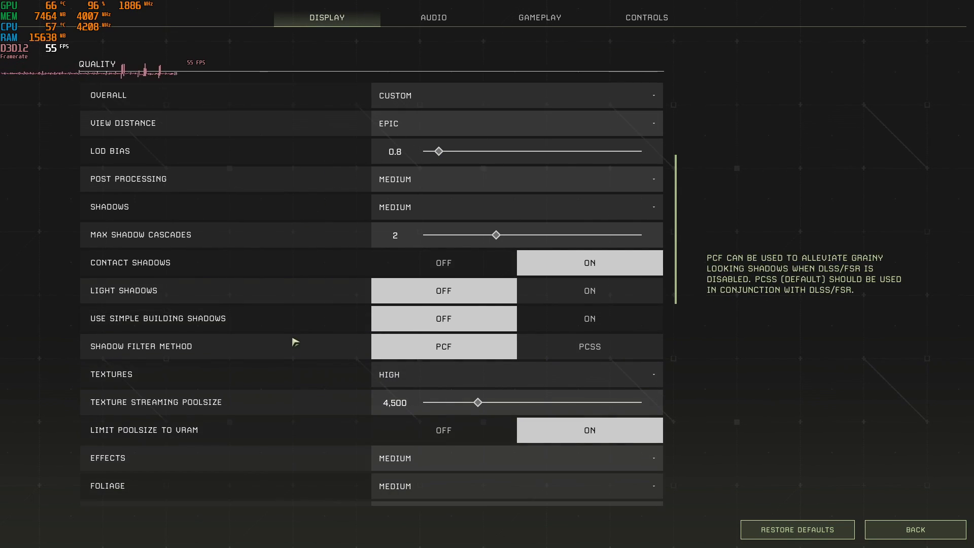
scroll(295, 342, down, 2)
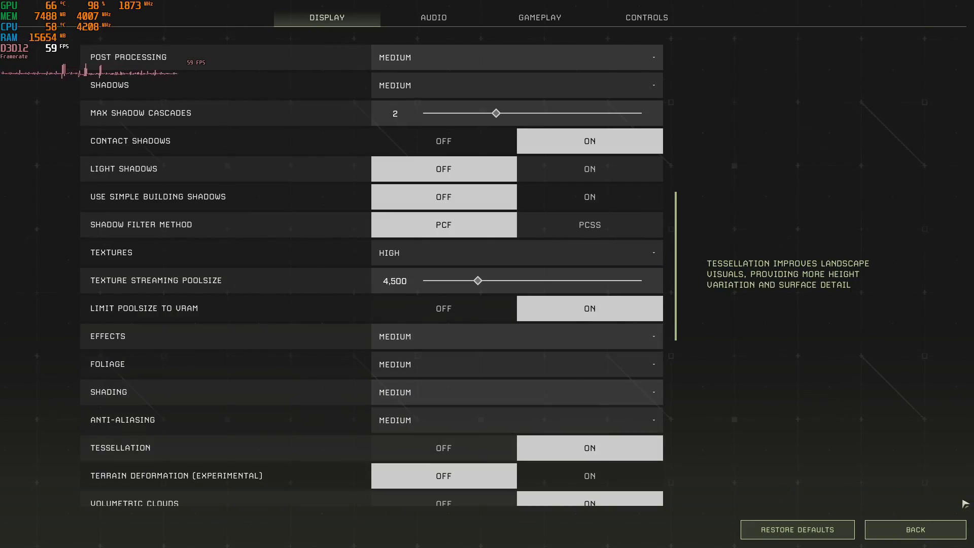
click(947, 535)
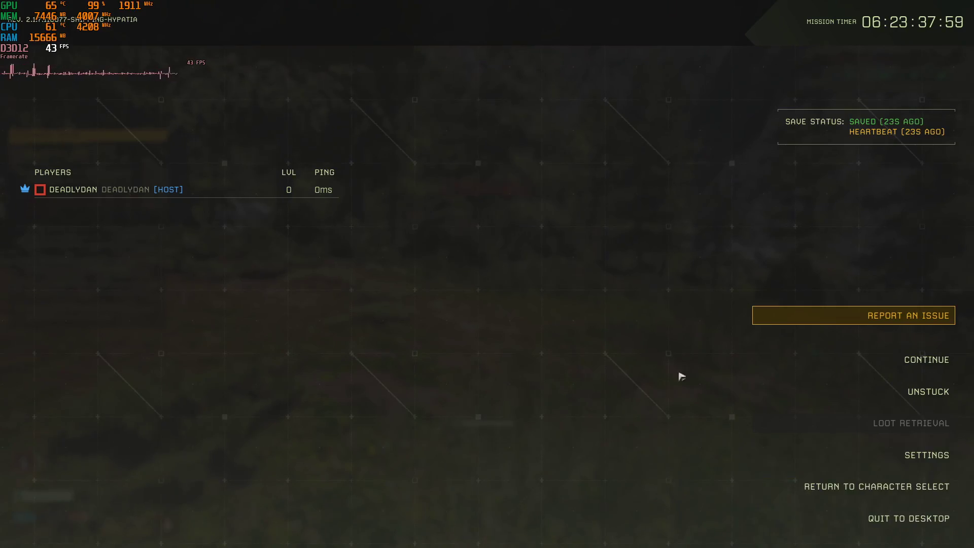
key(Escape)
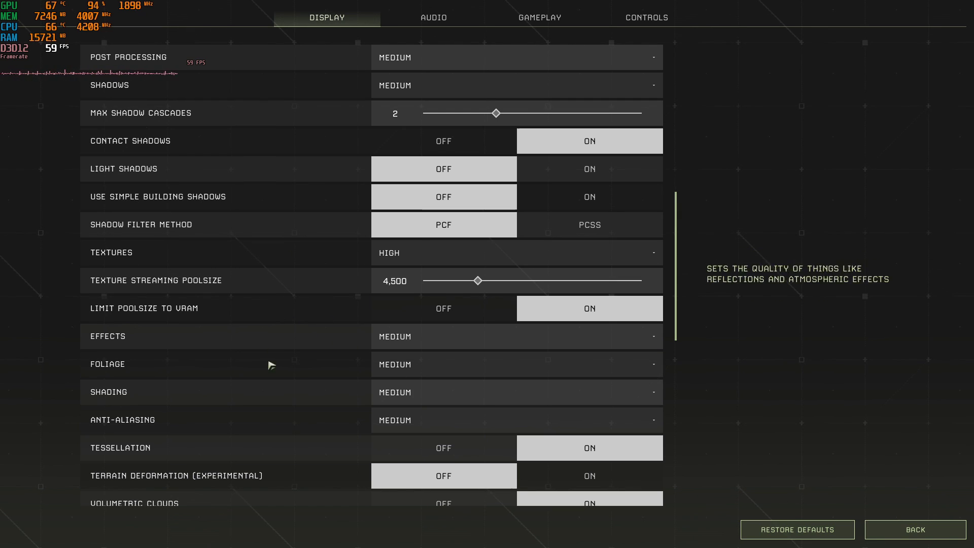
Restore all display settings to their defaults and close the resulting dialogs.
scroll(270, 368, up, 2)
scroll(270, 370, up, 4)
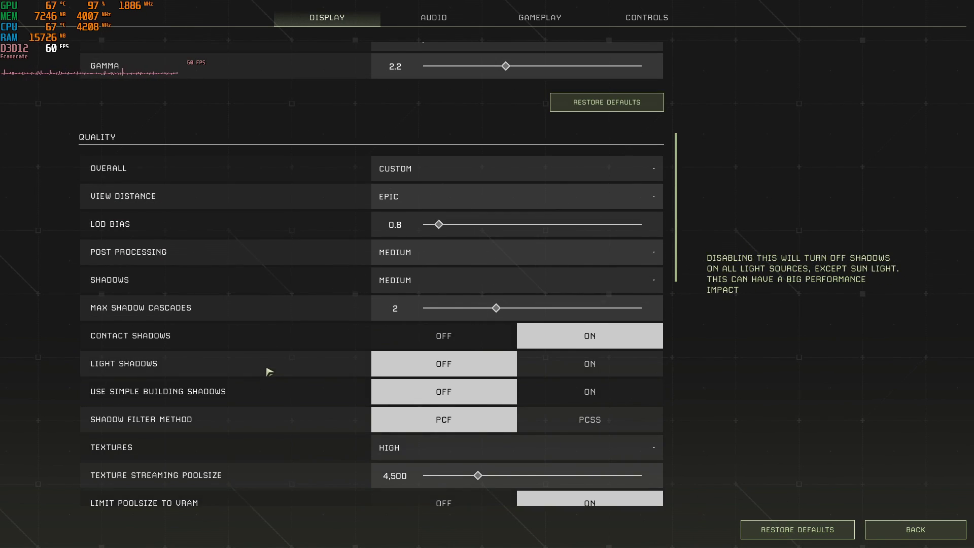
scroll(268, 370, up, 2)
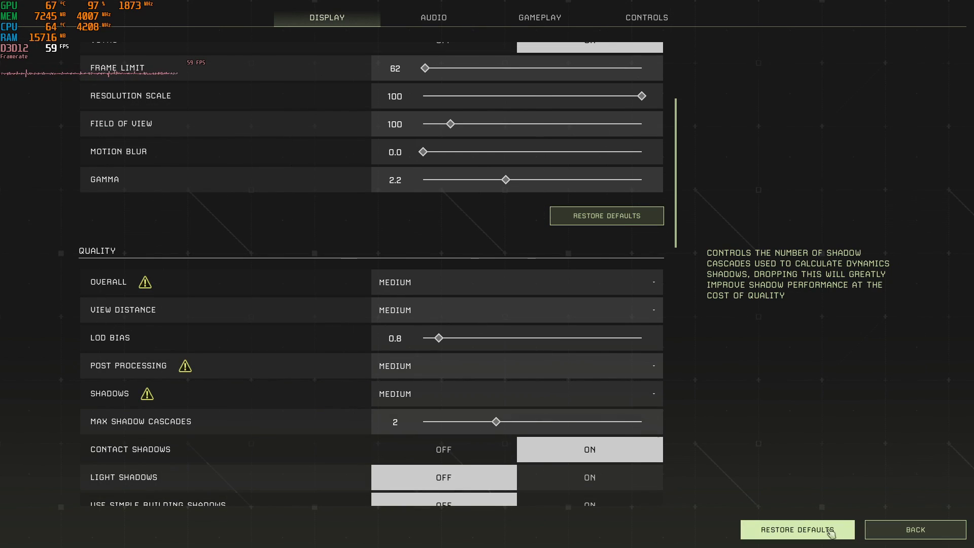
click(798, 529)
click(419, 293)
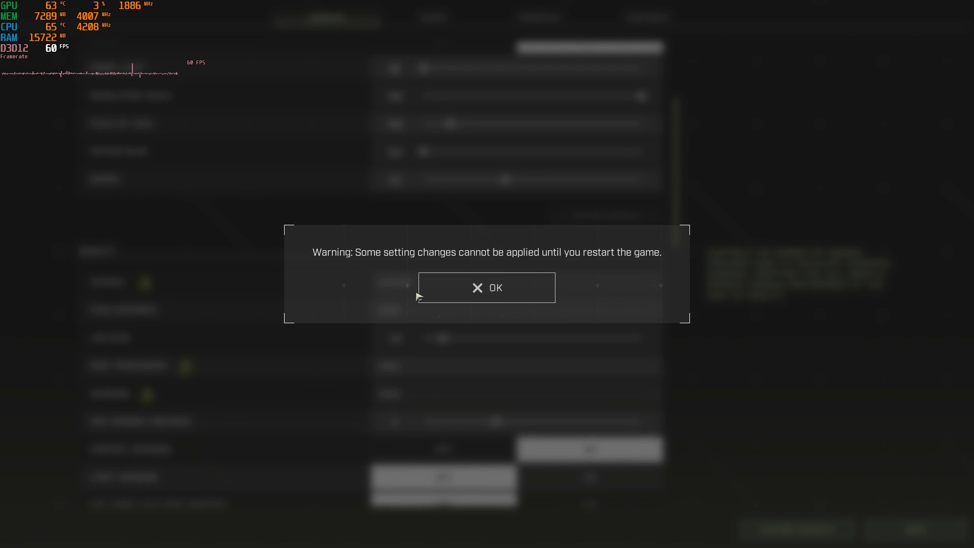
click(420, 293)
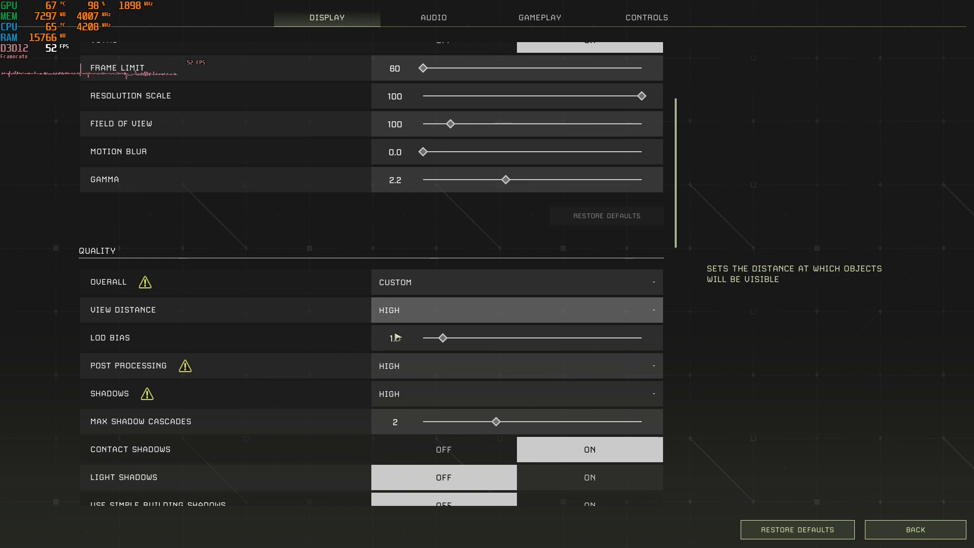
Set the Overall quality preset to Medium and raise View Distance to High.
click(436, 285)
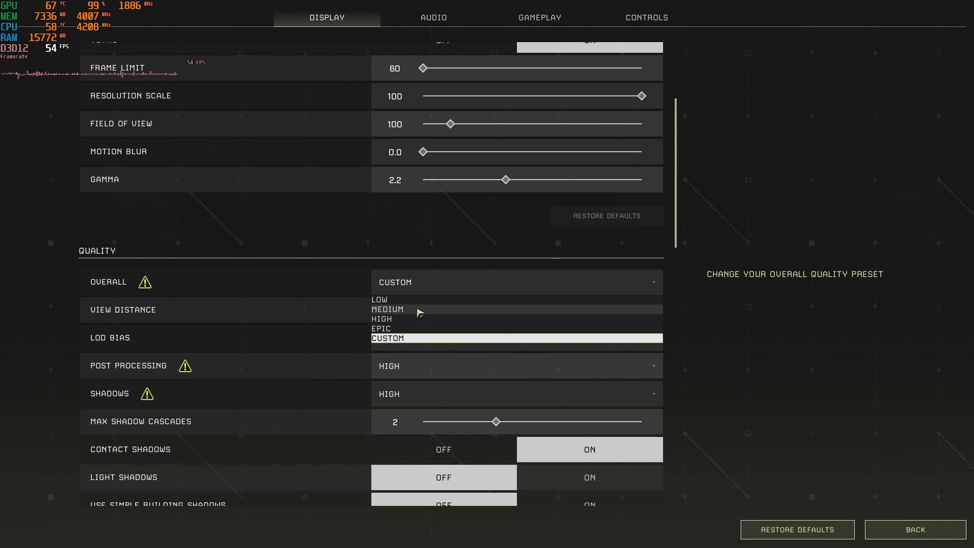
click(420, 310)
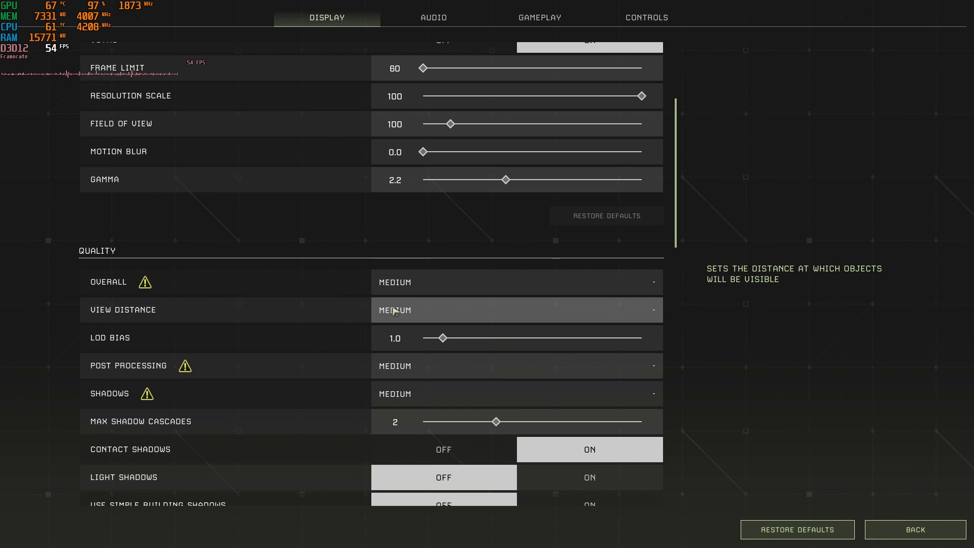
click(397, 311)
click(397, 348)
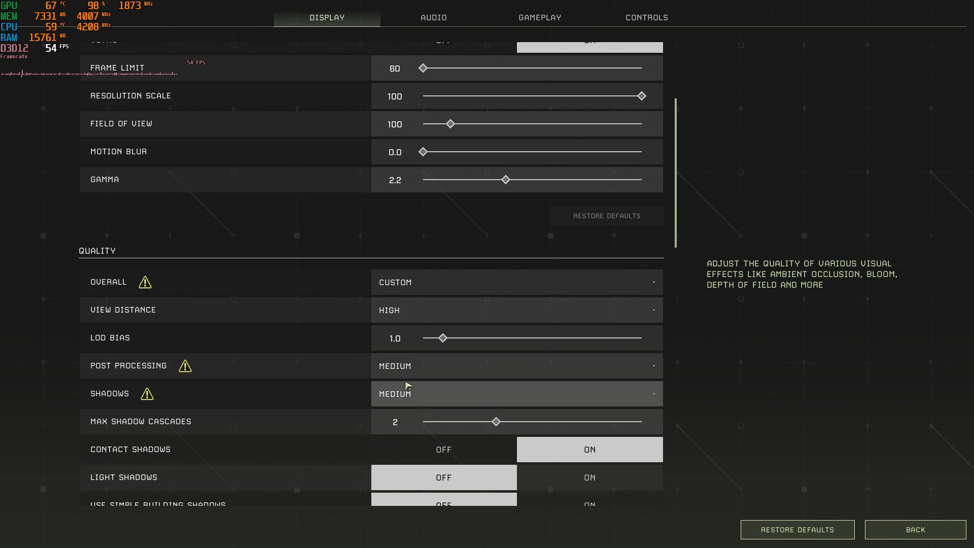
Set the Frame Limit in the video settings to 62.
scroll(328, 369, up, 1)
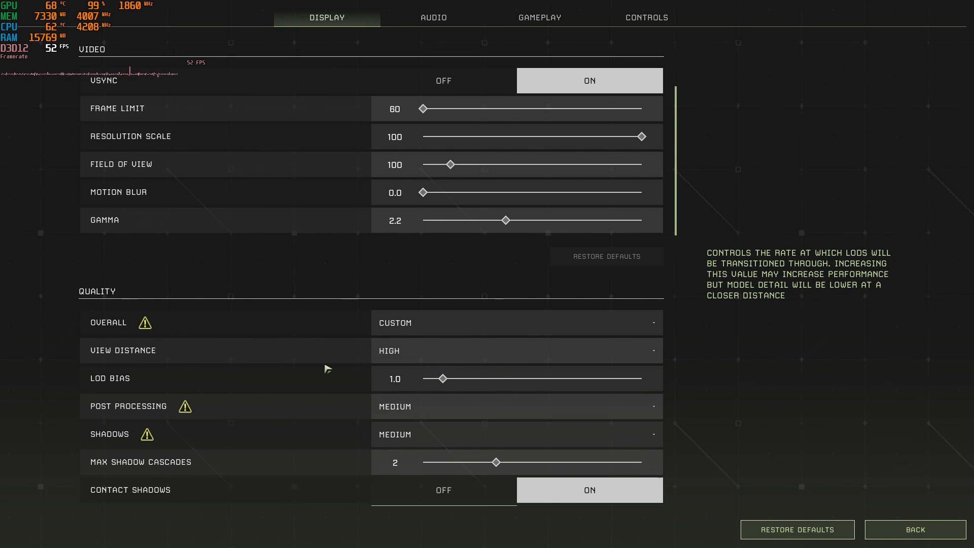
scroll(328, 369, up, 4)
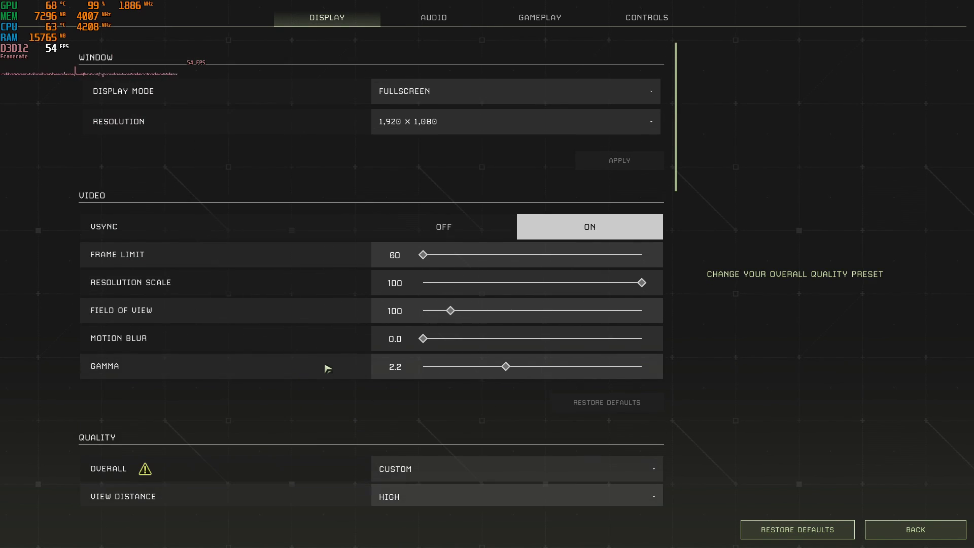
click(425, 255)
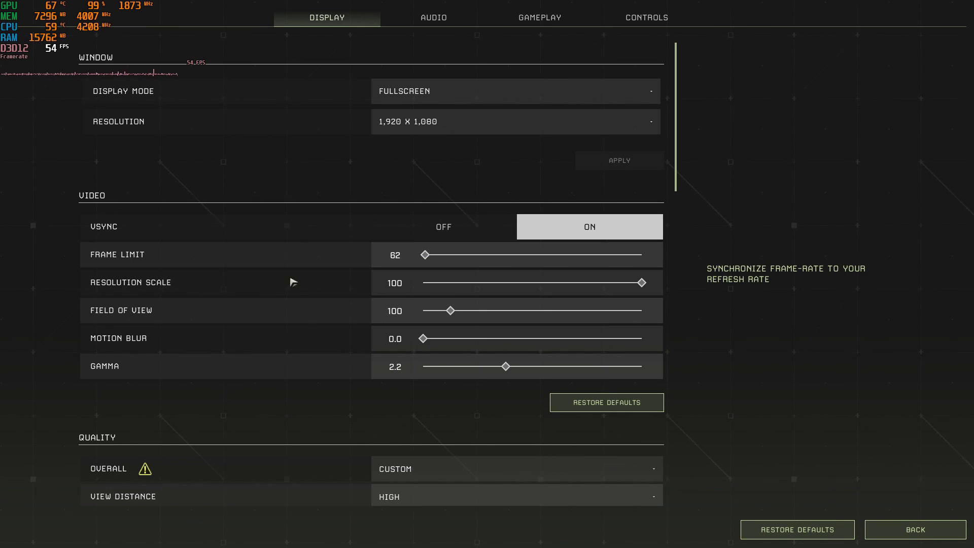
Lower the LOD Bias in the quality settings to 0.8.
scroll(293, 327, down, 1)
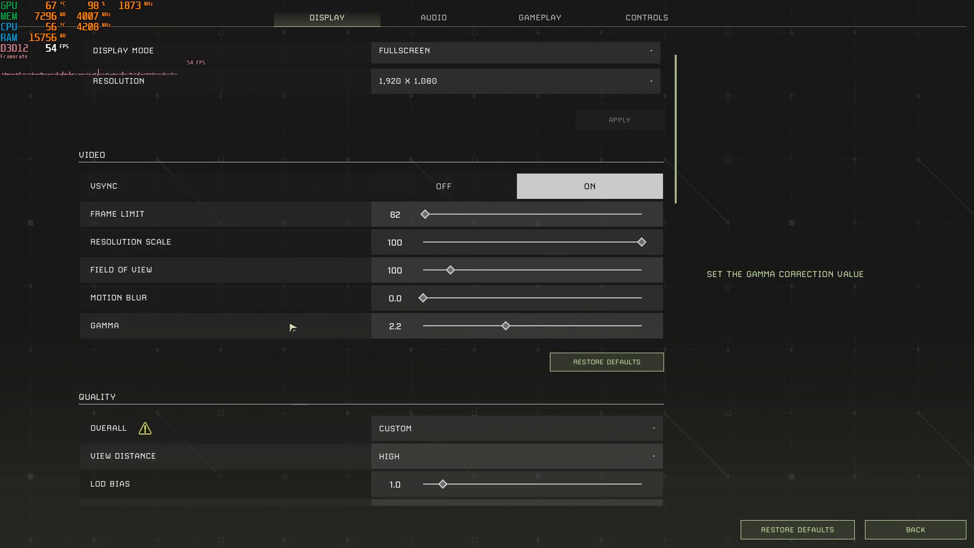
scroll(292, 327, down, 4)
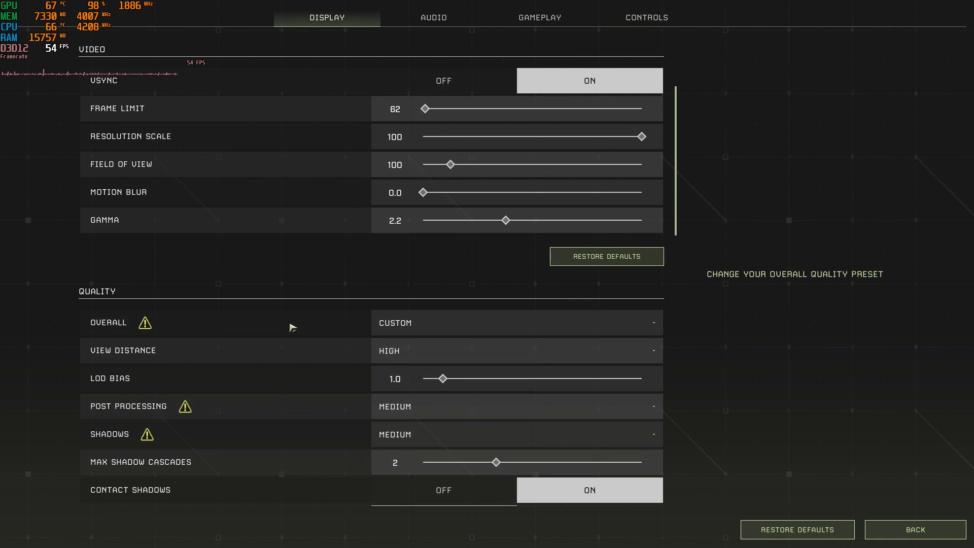
scroll(293, 328, down, 3)
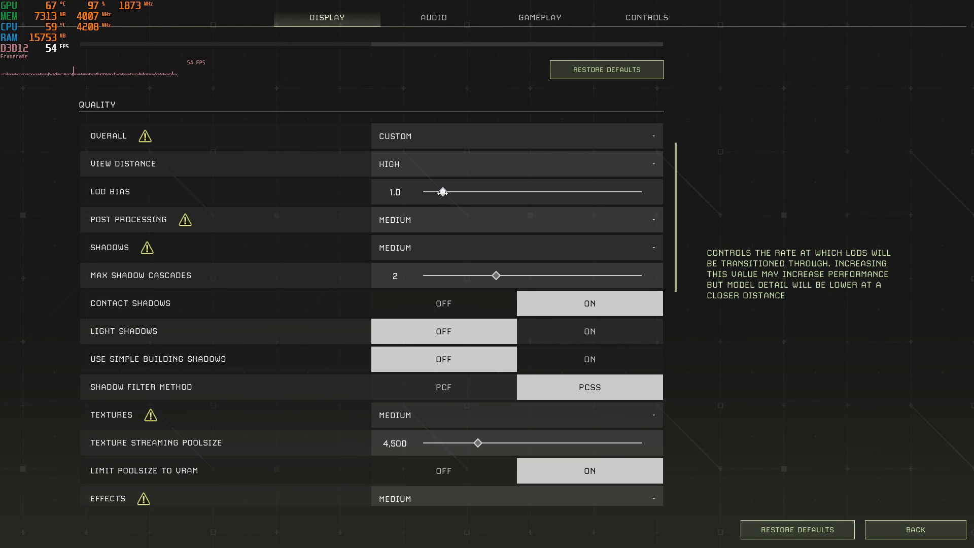
drag(444, 192, 438, 192)
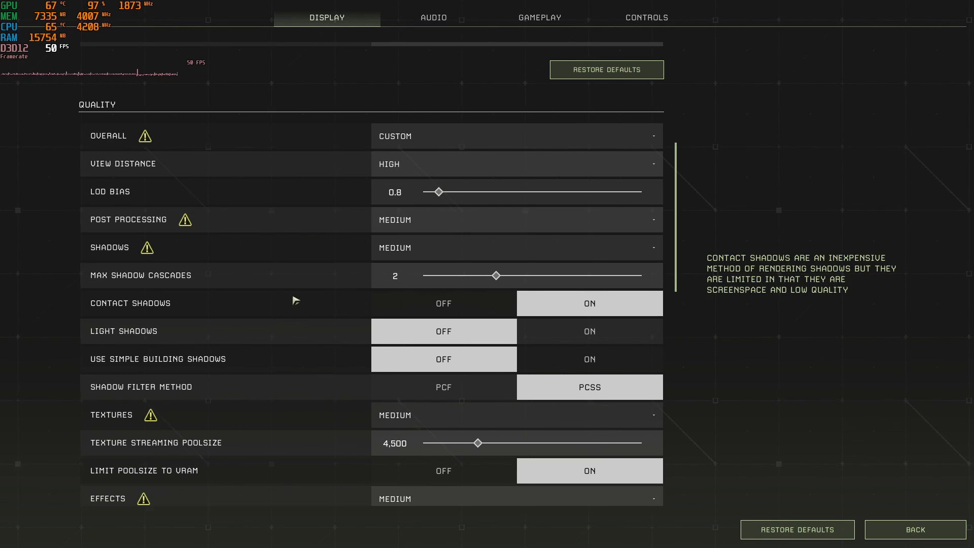
Review the remaining quality settings, from shadows, textures and texture streaming pool size through foliage, tessellation and skybox quality.
scroll(294, 301, down, 1)
scroll(295, 301, down, 2)
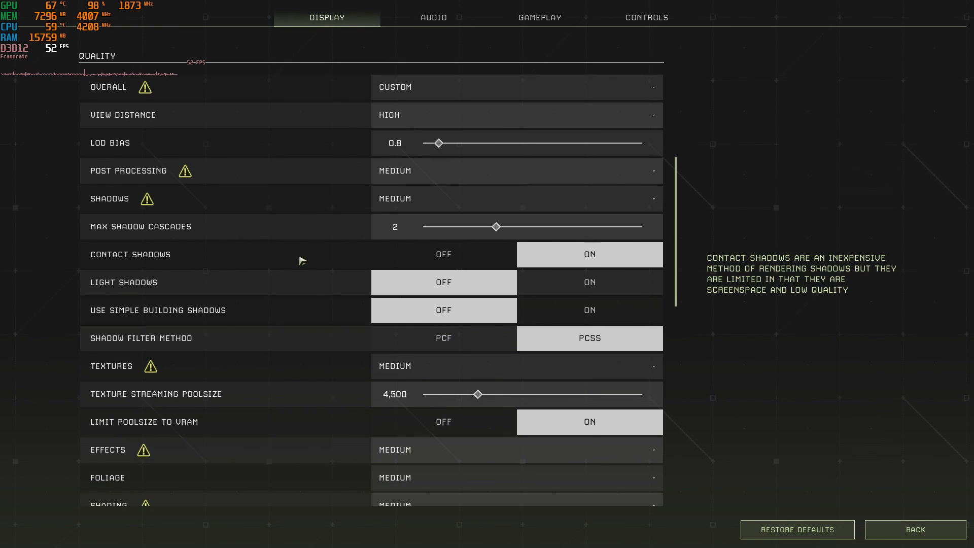
scroll(305, 305, down, 4)
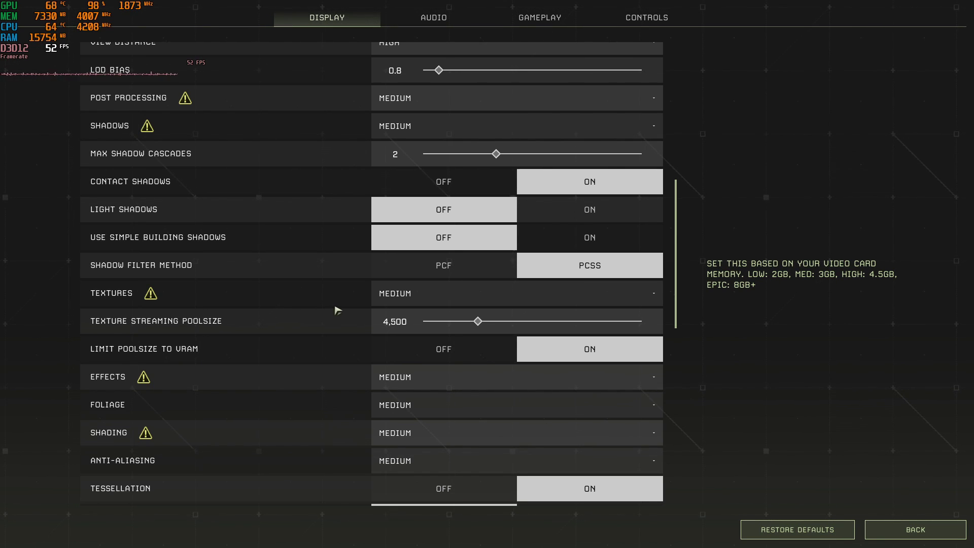
scroll(338, 310, down, 1)
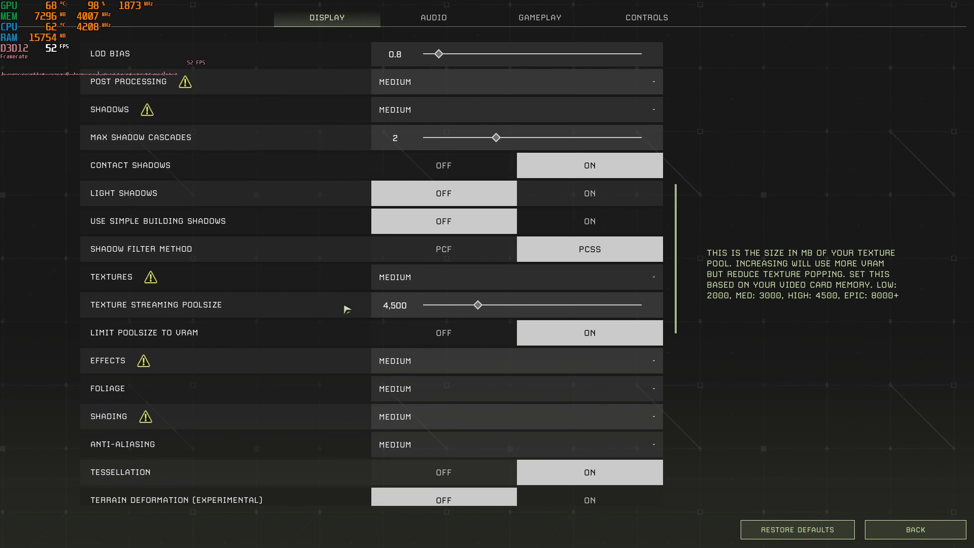
scroll(335, 337, down, 3)
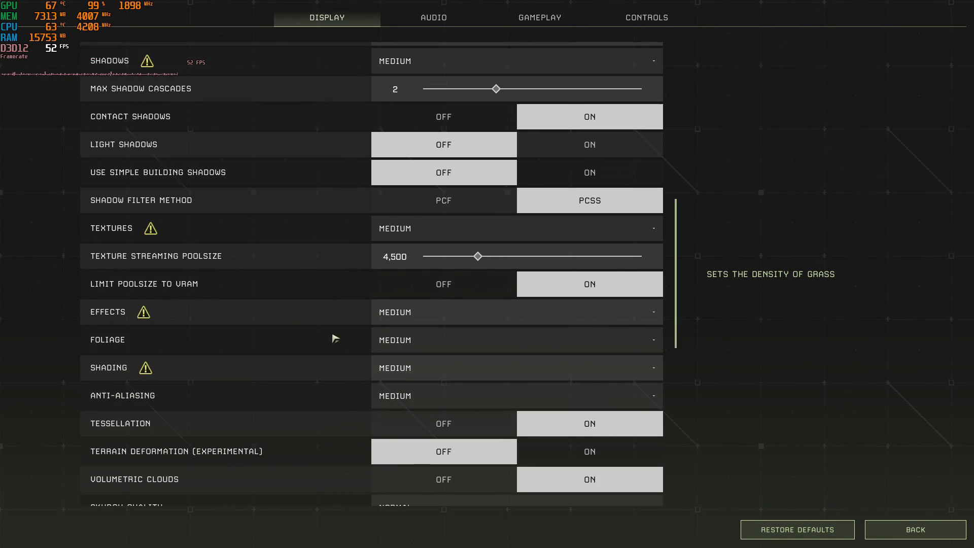
scroll(344, 340, down, 2)
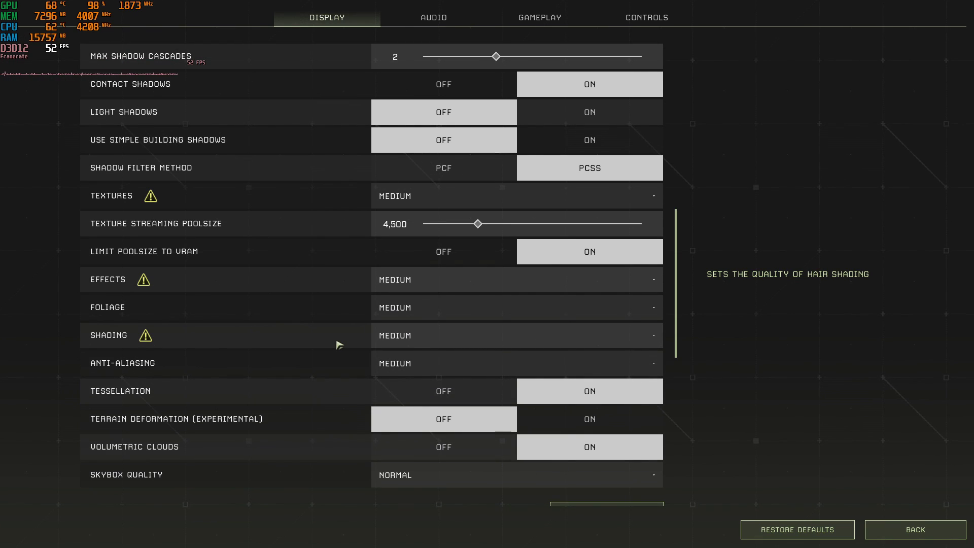
scroll(339, 345, down, 3)
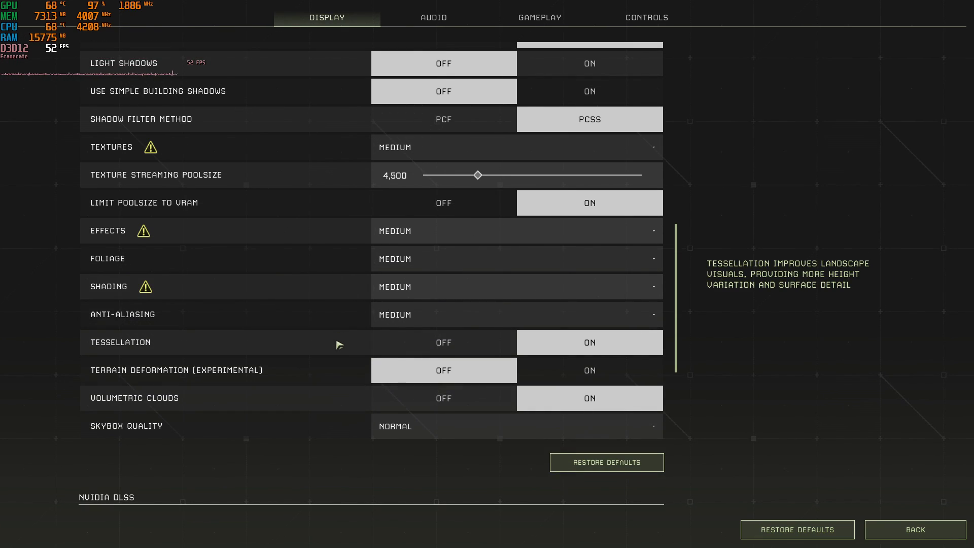
scroll(339, 345, down, 3)
scroll(339, 345, down, 3)
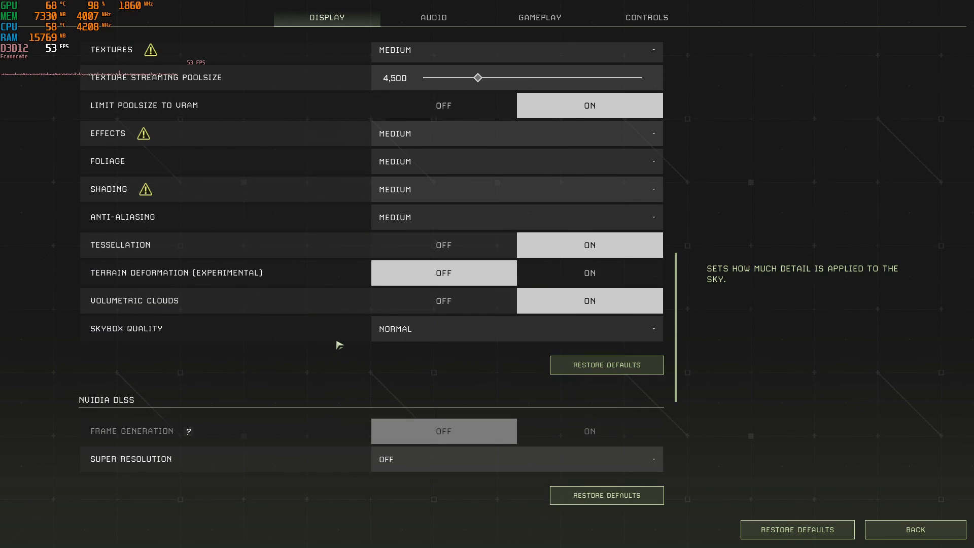
Set the AMD FidelityFX FSR Mode to Quality.
scroll(339, 345, down, 3)
scroll(339, 345, down, 5)
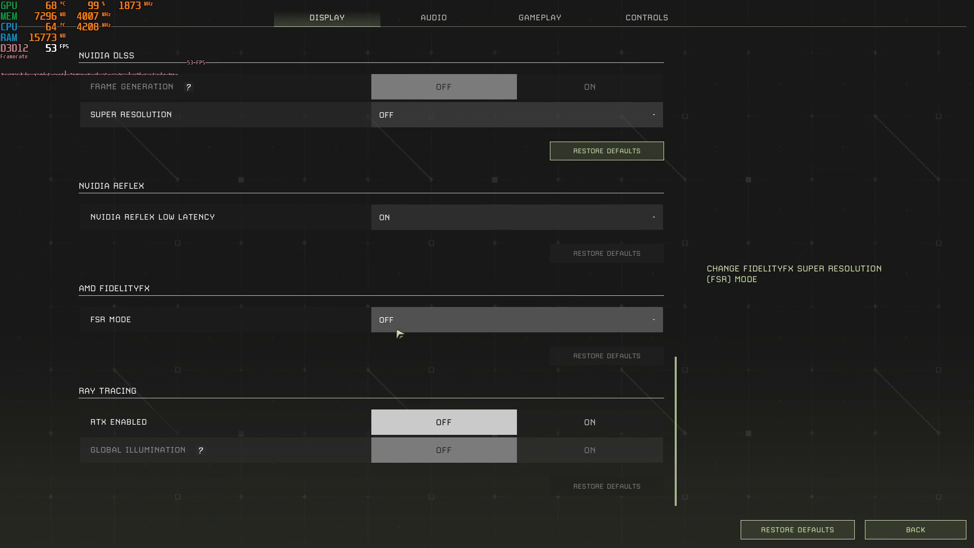
click(419, 329)
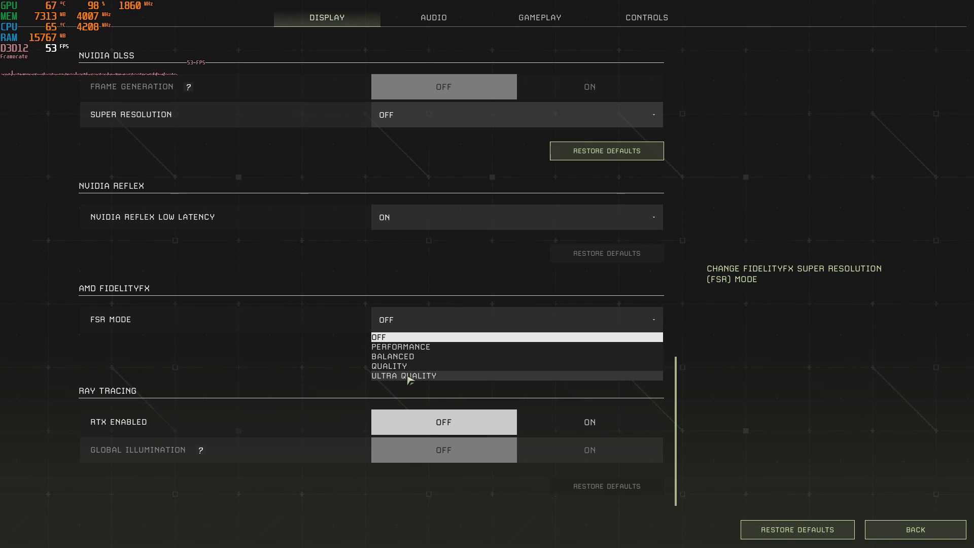
click(401, 368)
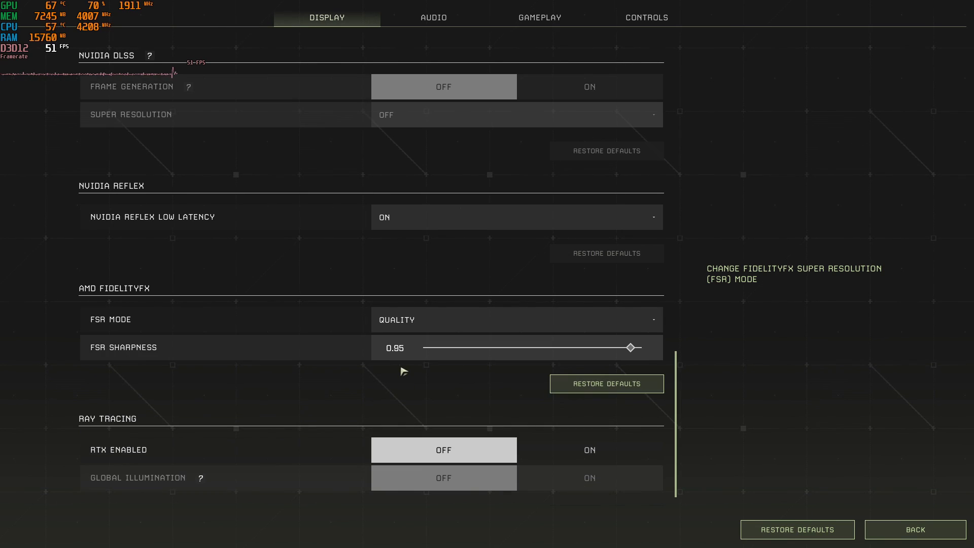
Leave the settings, acknowledge the dialog and resume the game with the new display options.
click(934, 535)
click(501, 289)
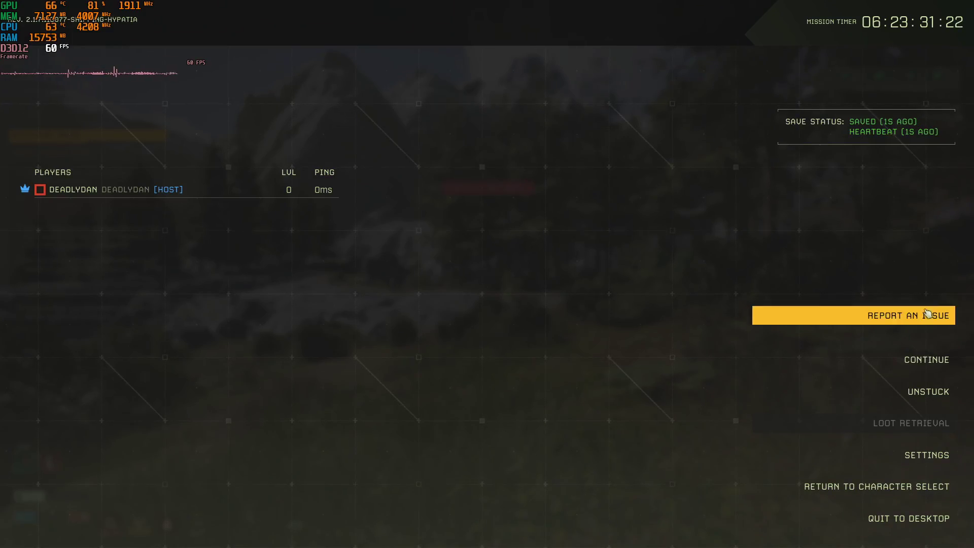
click(926, 359)
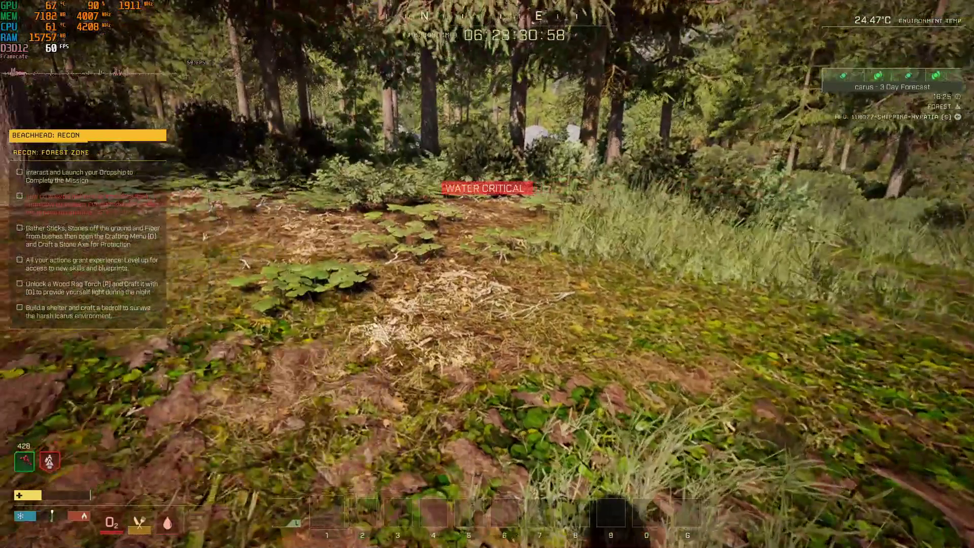
Reopen the display settings from the game, set the View Distance to Epic and review the quality options below it.
key(Escape)
click(922, 455)
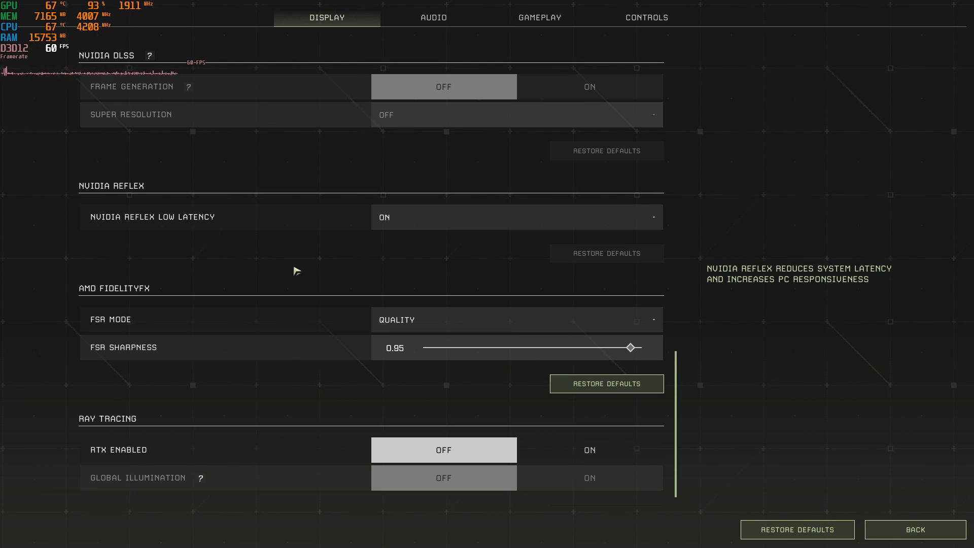
scroll(285, 271, up, 10)
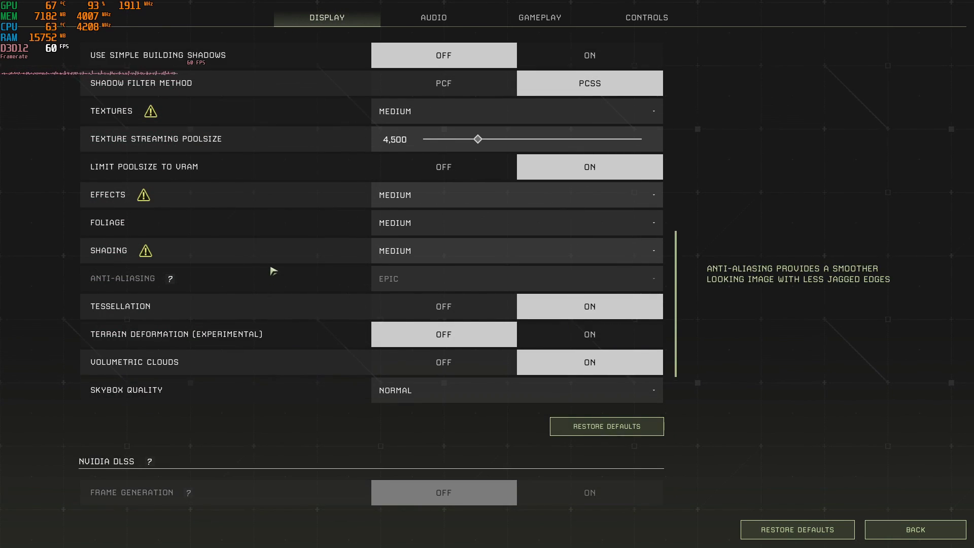
scroll(273, 269, up, 8)
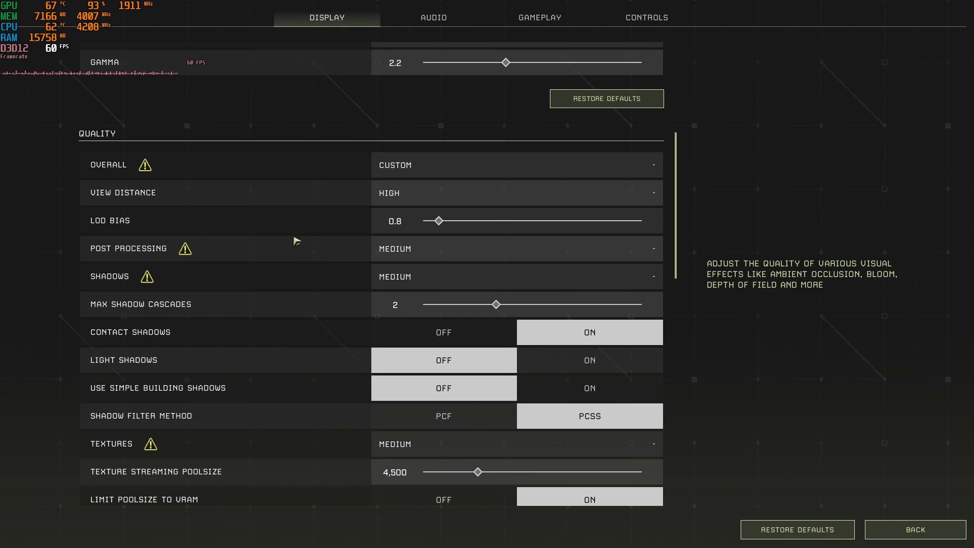
click(413, 194)
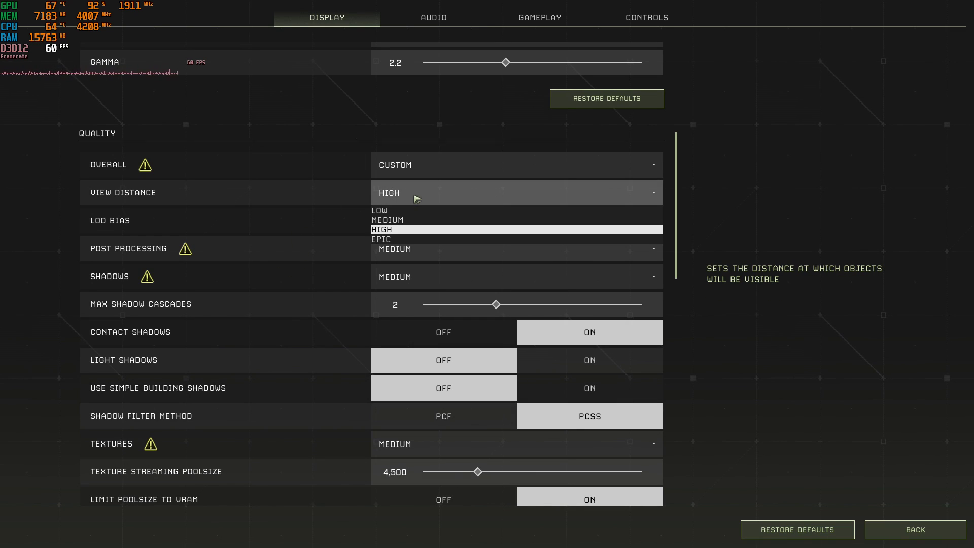
click(398, 240)
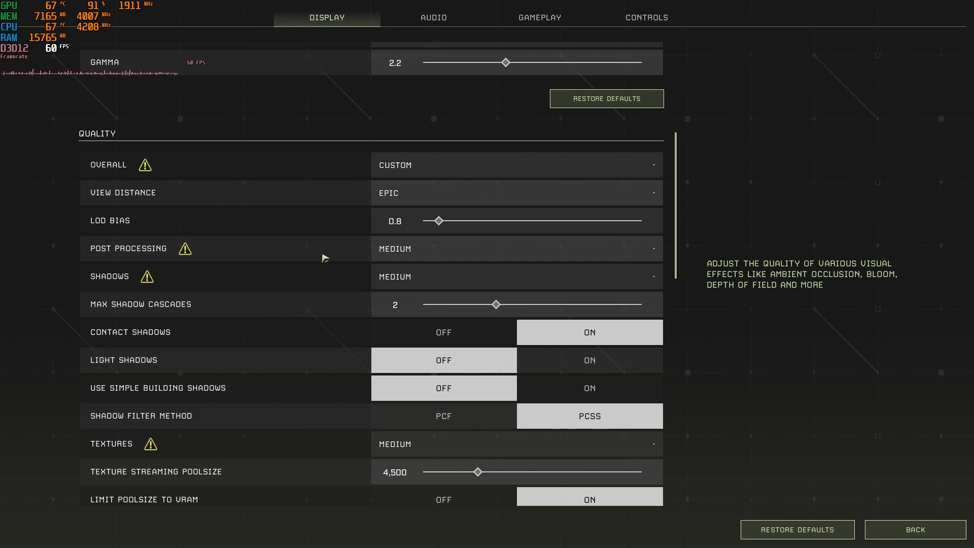
scroll(330, 274, down, 3)
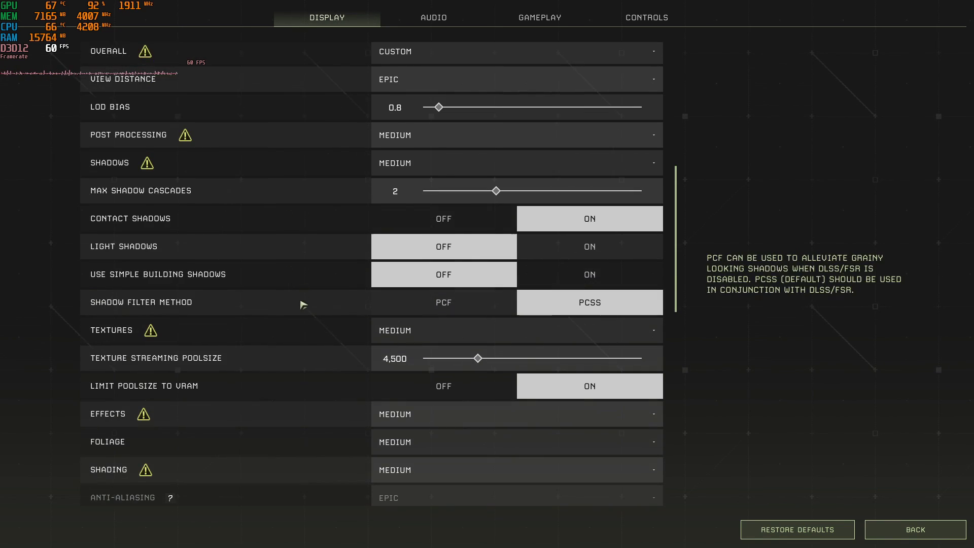
scroll(304, 305, down, 3)
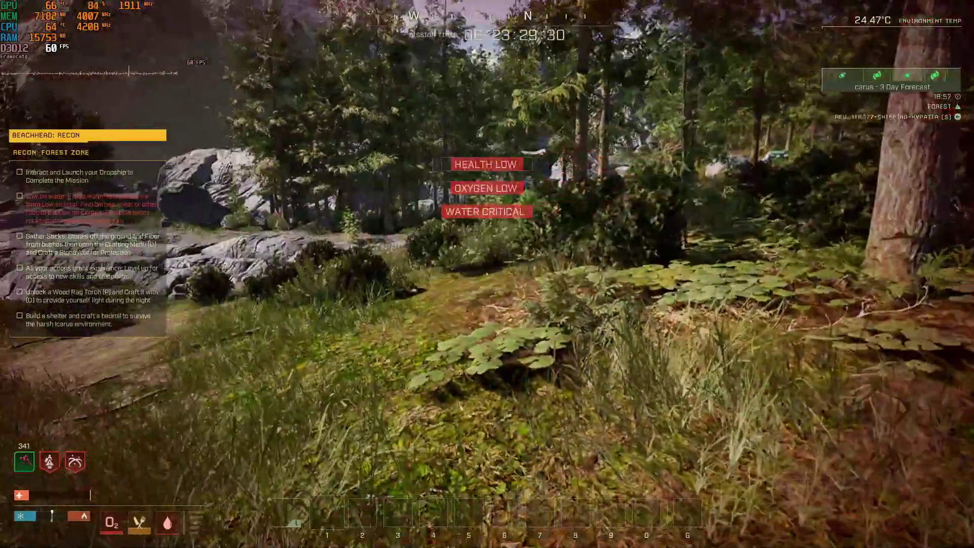
Pause the running game to get back to its settings.
key(Escape)
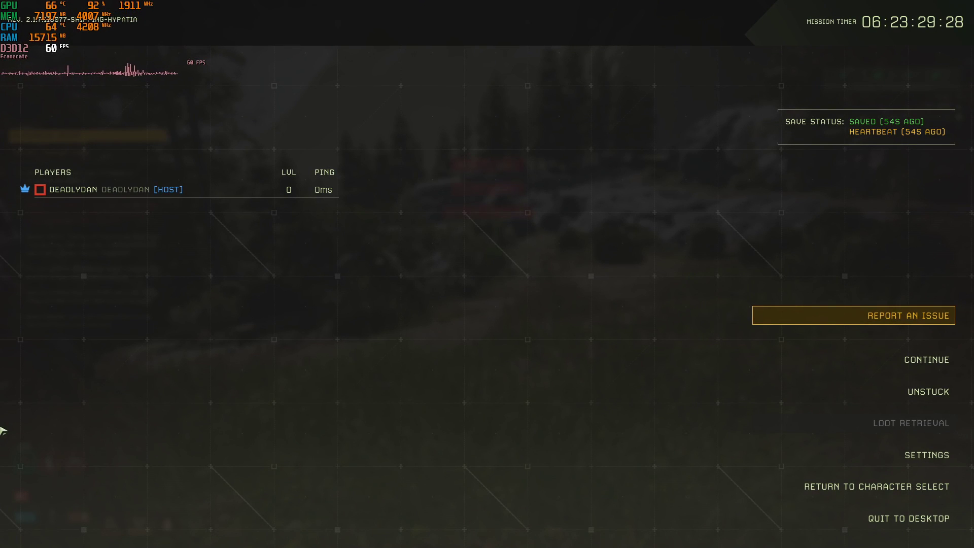